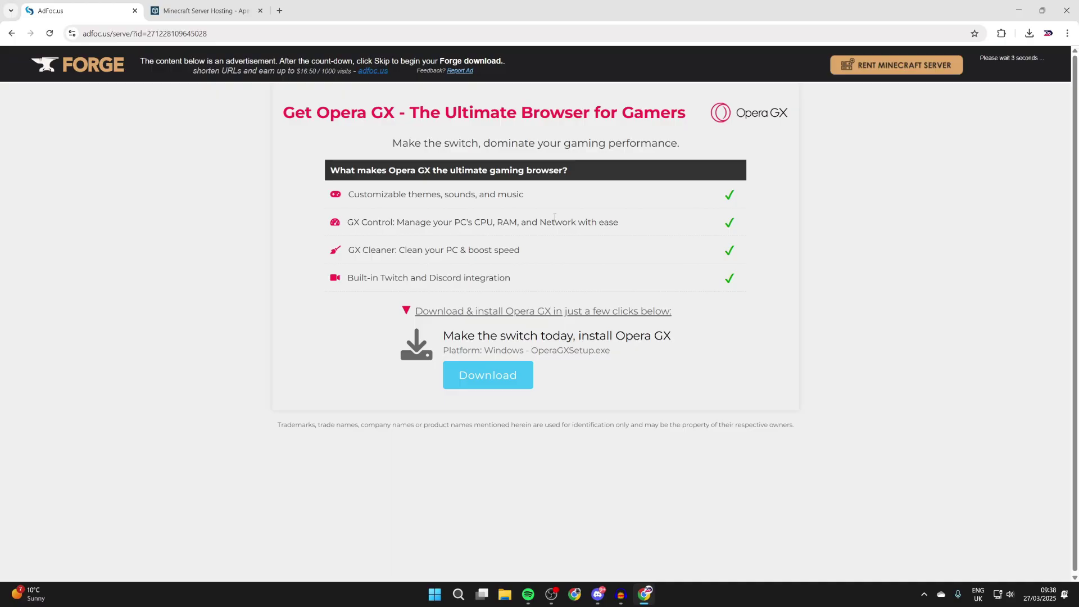
- Skip the advertisement to download the Forge 1.21.5-55.0.1 installer
{"action": "left_click", "coordinate": [1010, 66]}
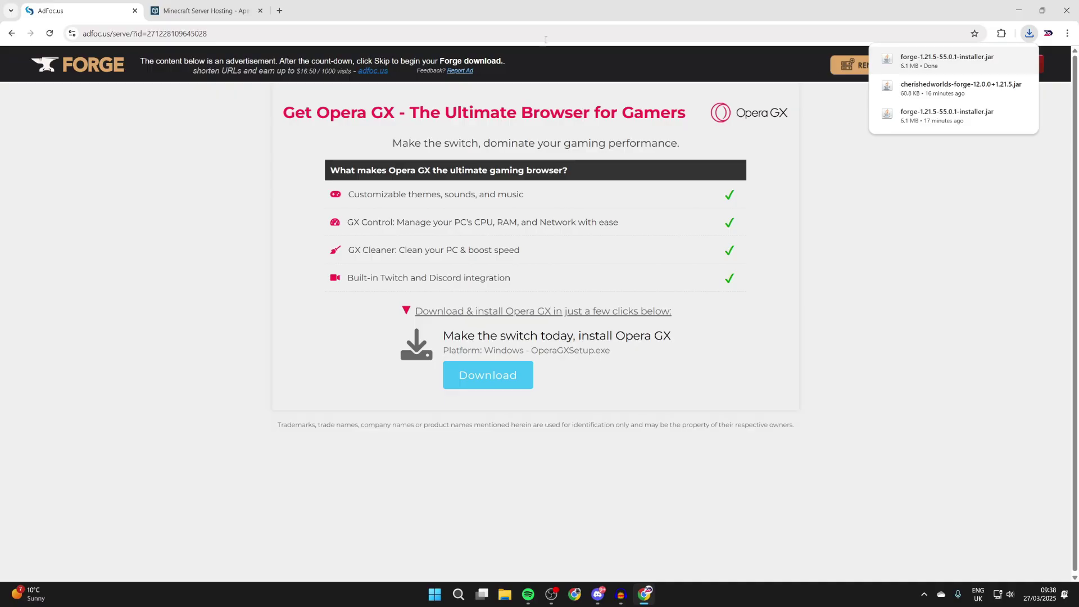
- Search the web for curseforge, open the CurseForge site and browse all Minecraft projects
{"action": "left_click", "coordinate": [303, 32]}
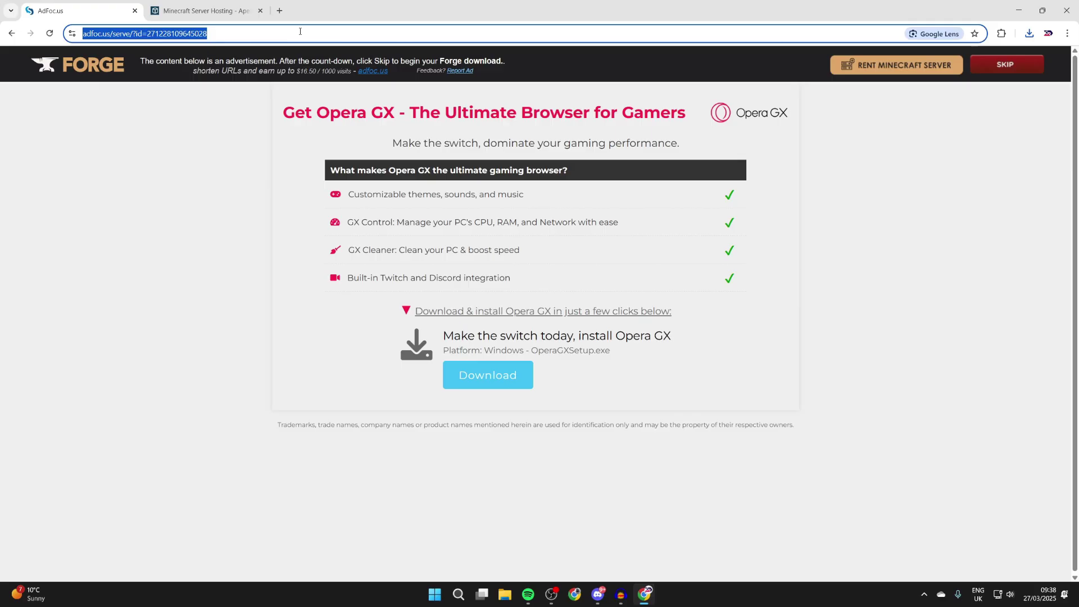
{"action": "type", "text": "curseforge"}
{"action": "key", "text": "Return"}
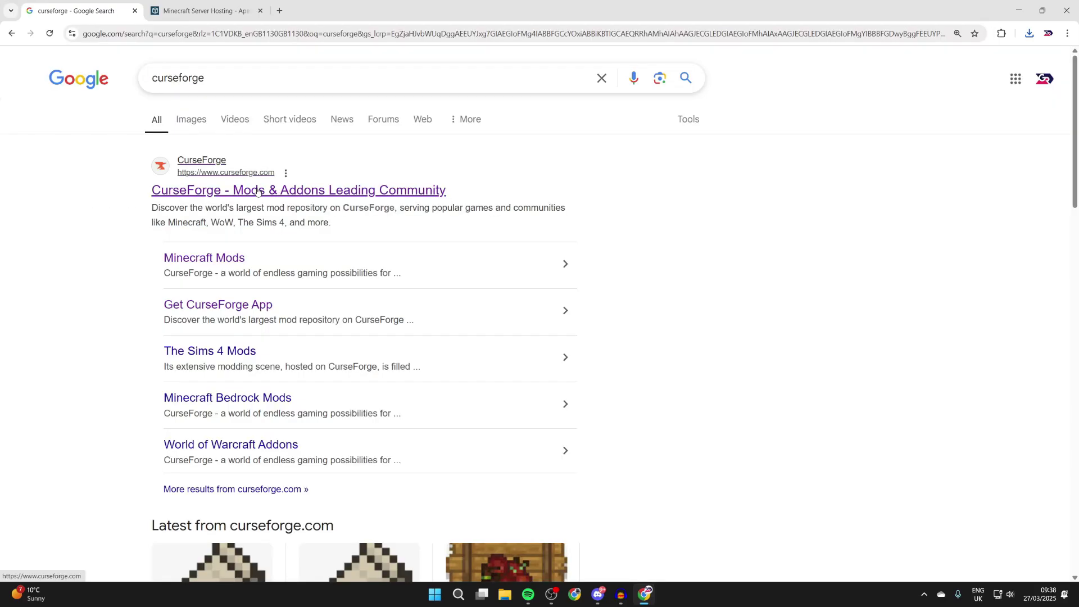
{"action": "left_click", "coordinate": [258, 192]}
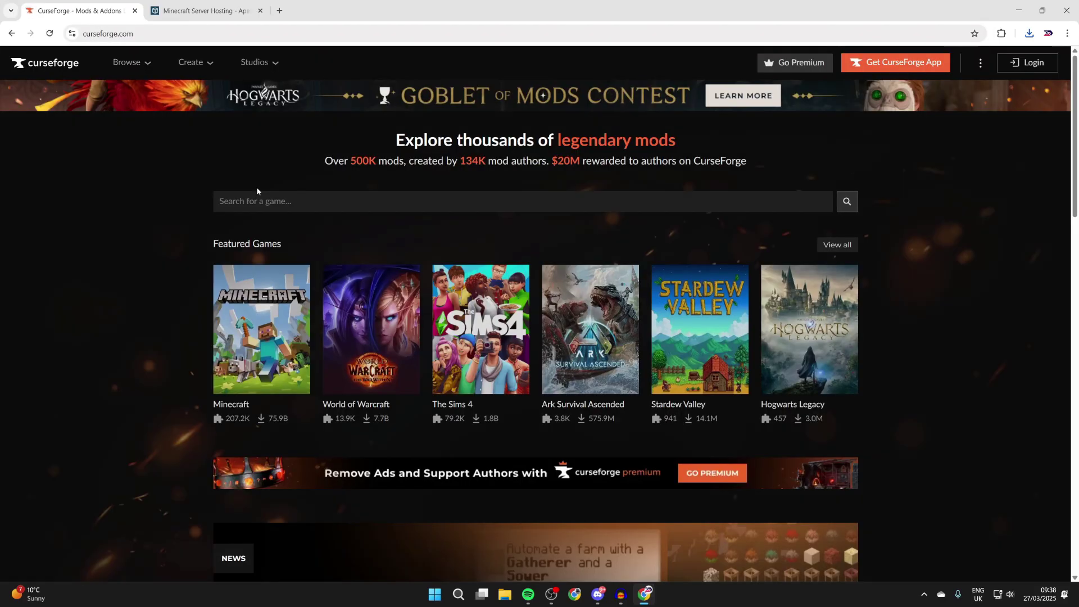
{"action": "left_click", "coordinate": [246, 307]}
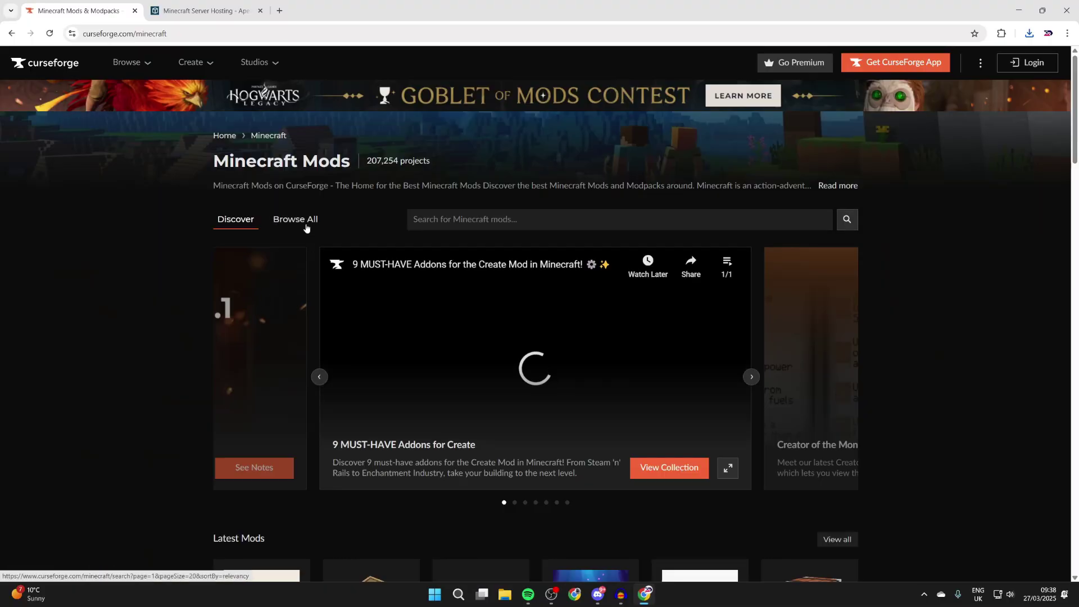
{"action": "left_click", "coordinate": [314, 224]}
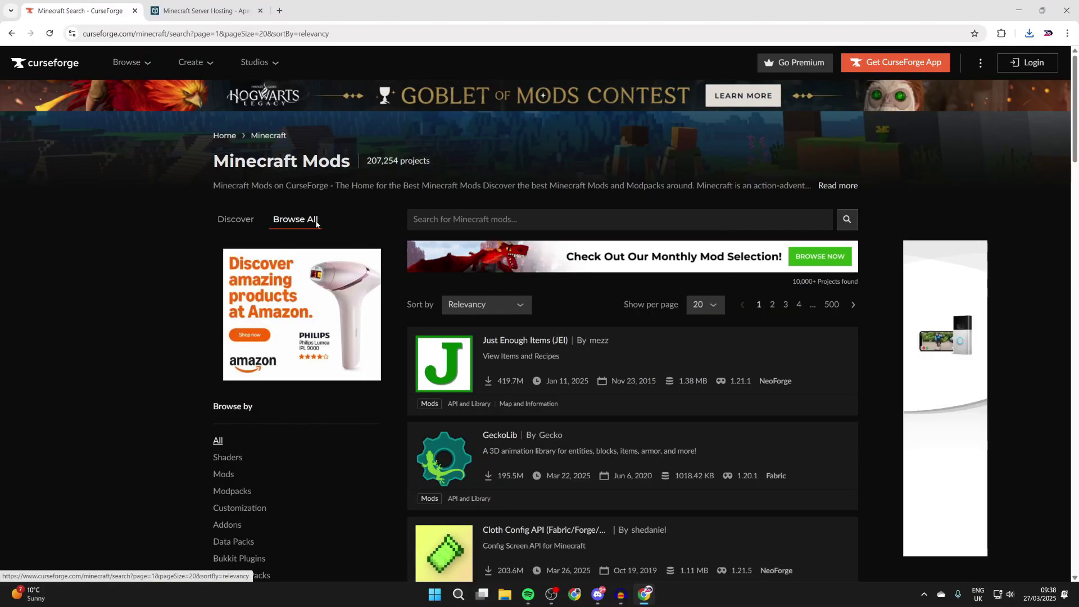
- Filter the Minecraft projects by the Forge mod loader and game version 1.21.5
{"action": "scroll", "coordinate": [272, 318], "scroll_direction": "down", "scroll_amount": 6}
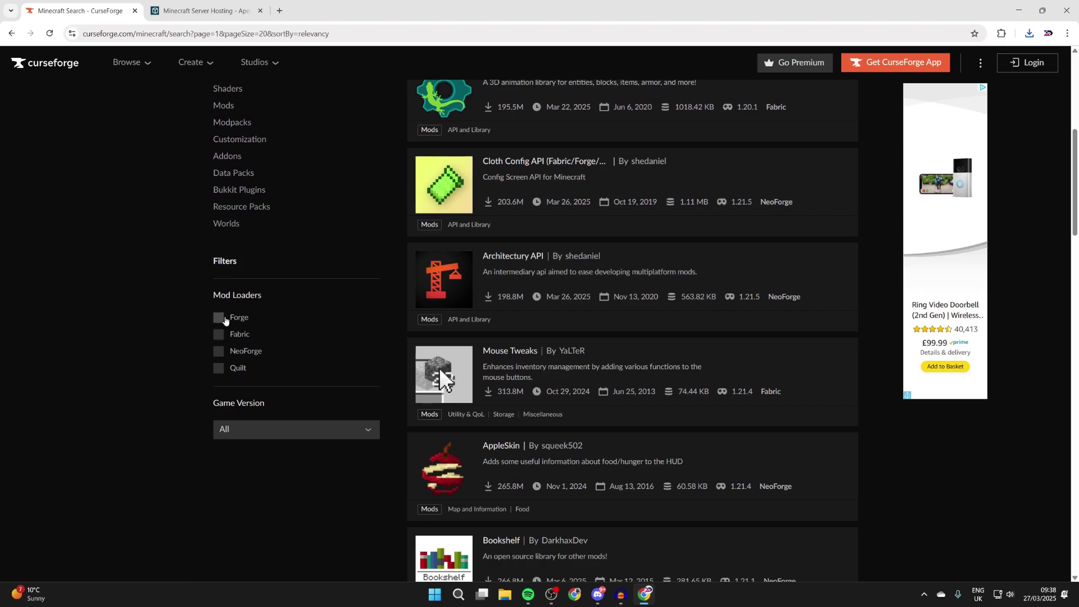
{"action": "left_click", "coordinate": [225, 319]}
{"action": "left_click", "coordinate": [268, 431]}
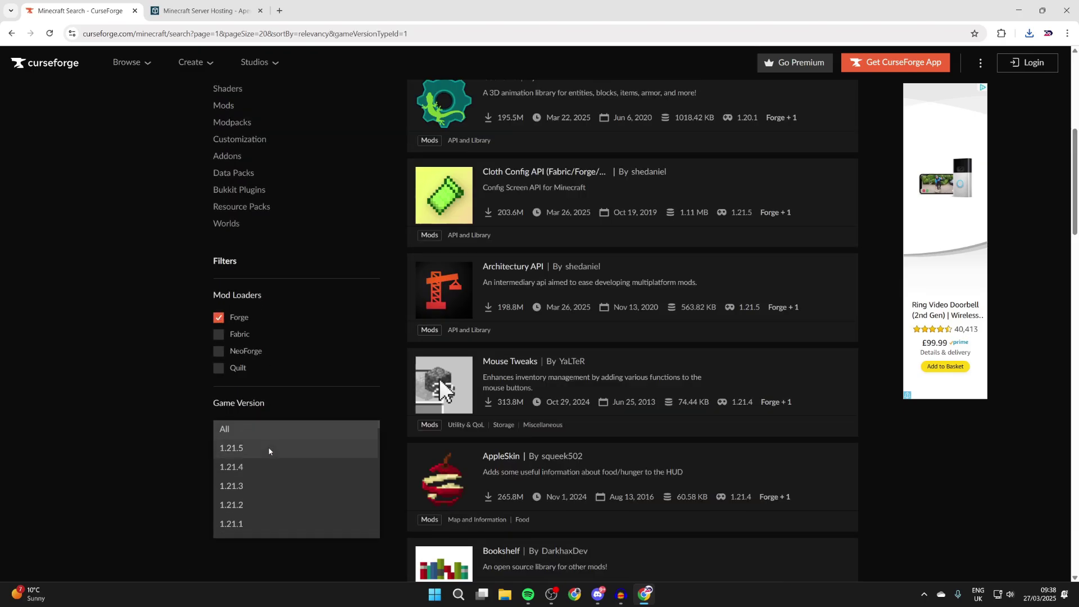
{"action": "left_click", "coordinate": [268, 450]}
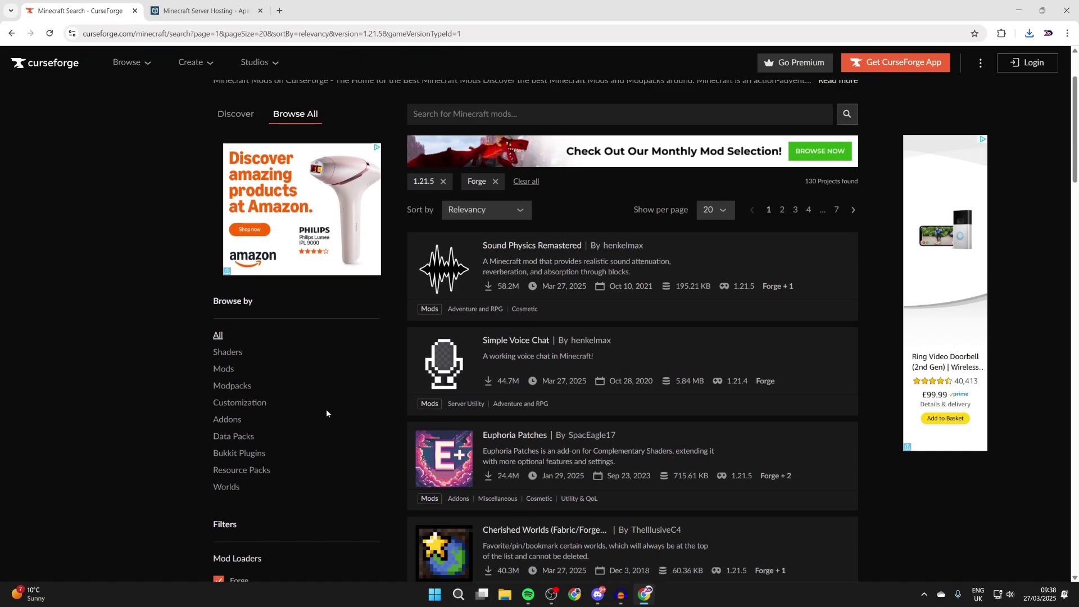
- Open the Geophilic – Vanilla Biome Overhauls mod and download its v3.3 file for Forge 1.21.5
{"action": "scroll", "coordinate": [326, 410], "scroll_direction": "down", "scroll_amount": 5}
{"action": "scroll", "coordinate": [326, 402], "scroll_direction": "down", "scroll_amount": 3}
{"action": "left_click", "coordinate": [517, 414]}
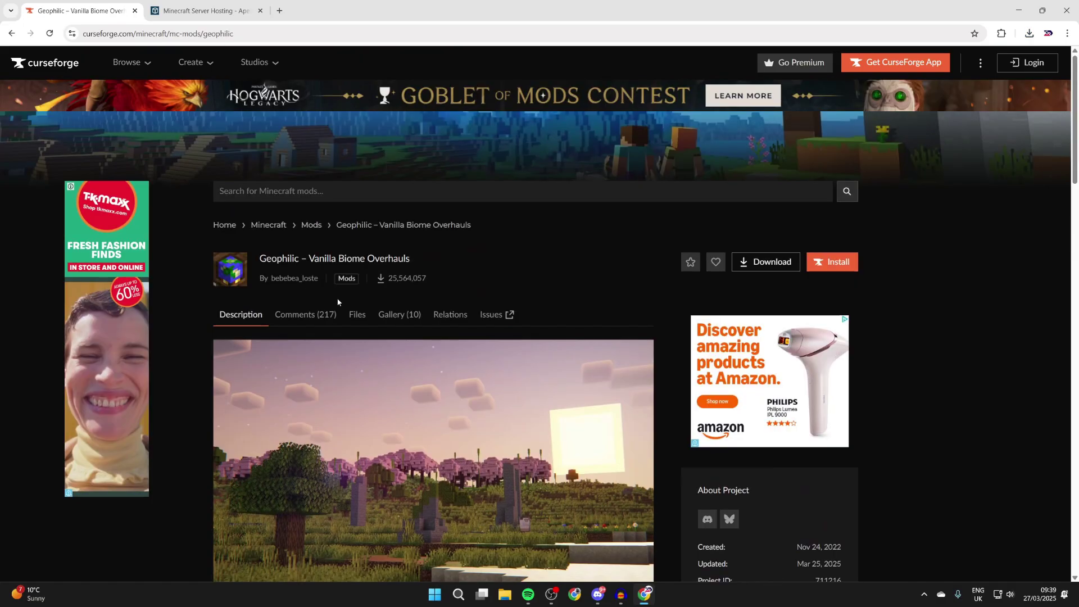
{"action": "left_click", "coordinate": [355, 314]}
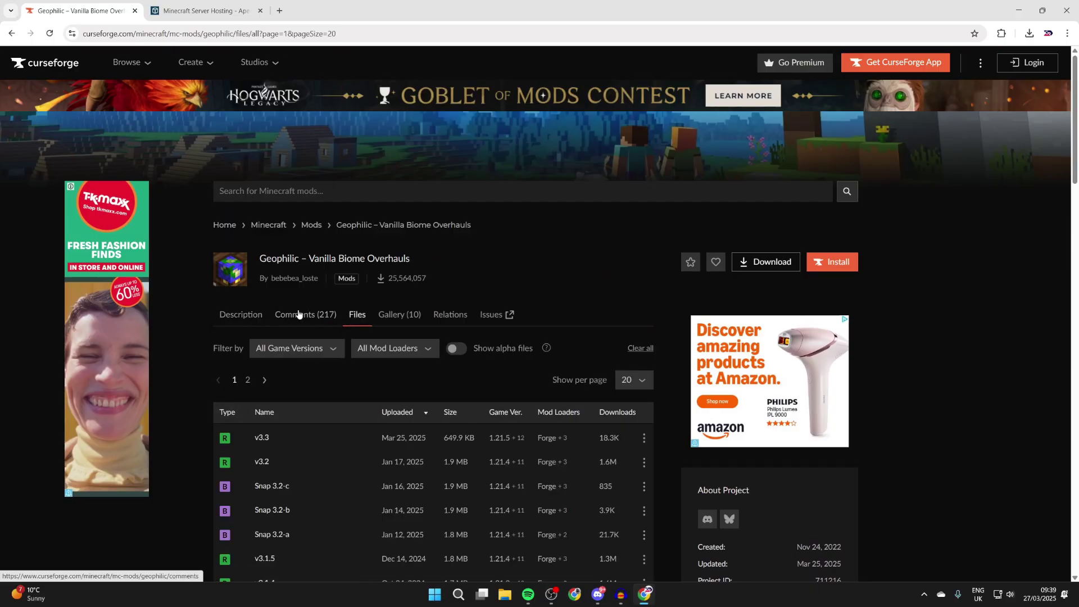
{"action": "scroll", "coordinate": [361, 318], "scroll_direction": "down", "scroll_amount": 1}
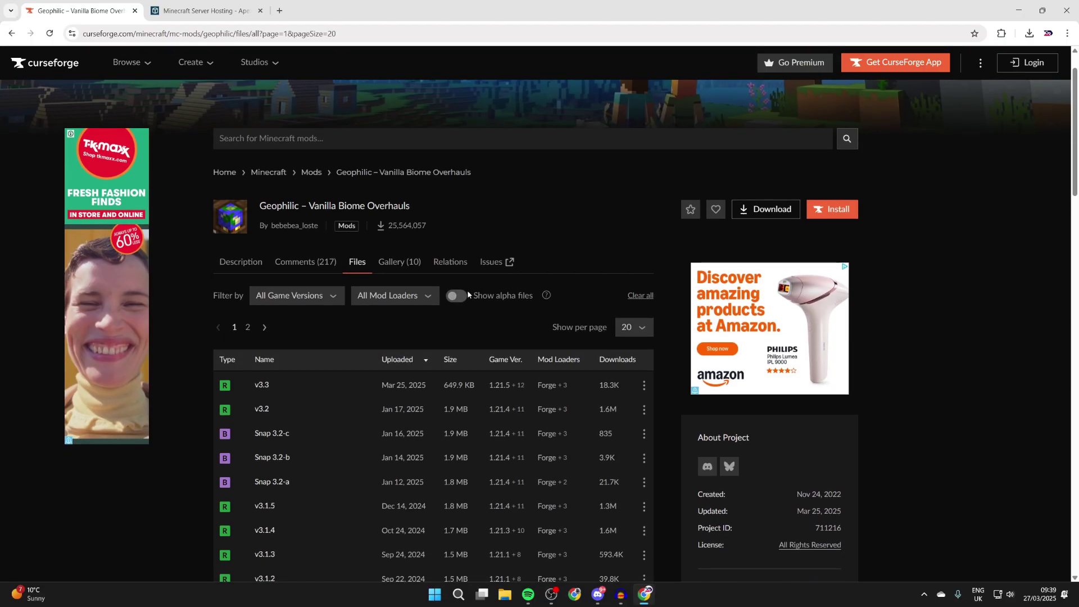
{"action": "mouse_move", "coordinate": [496, 386]}
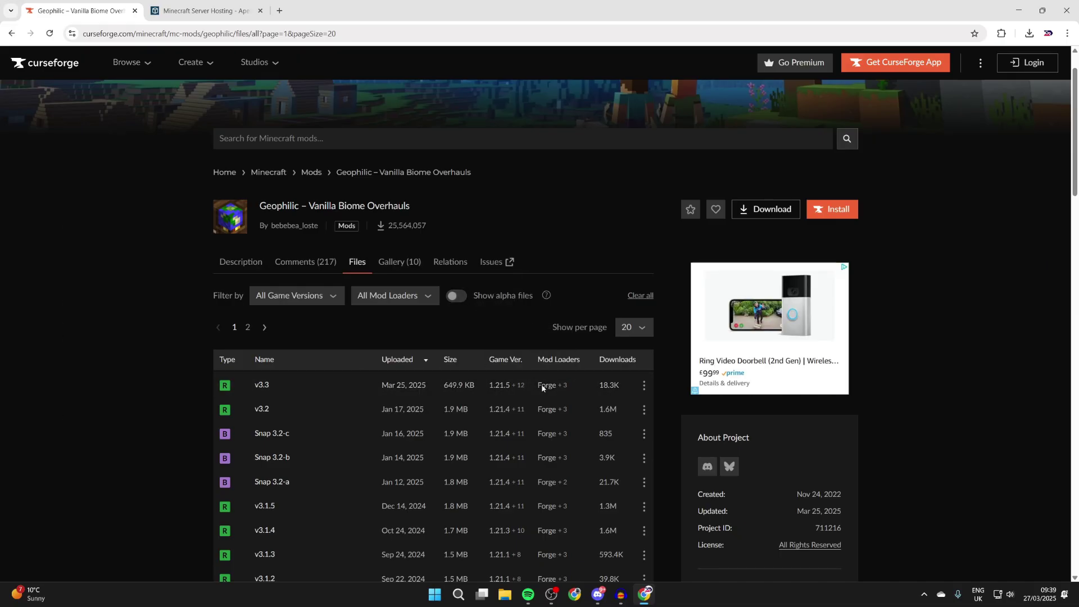
{"action": "left_click", "coordinate": [644, 384]}
{"action": "left_click", "coordinate": [677, 434]}
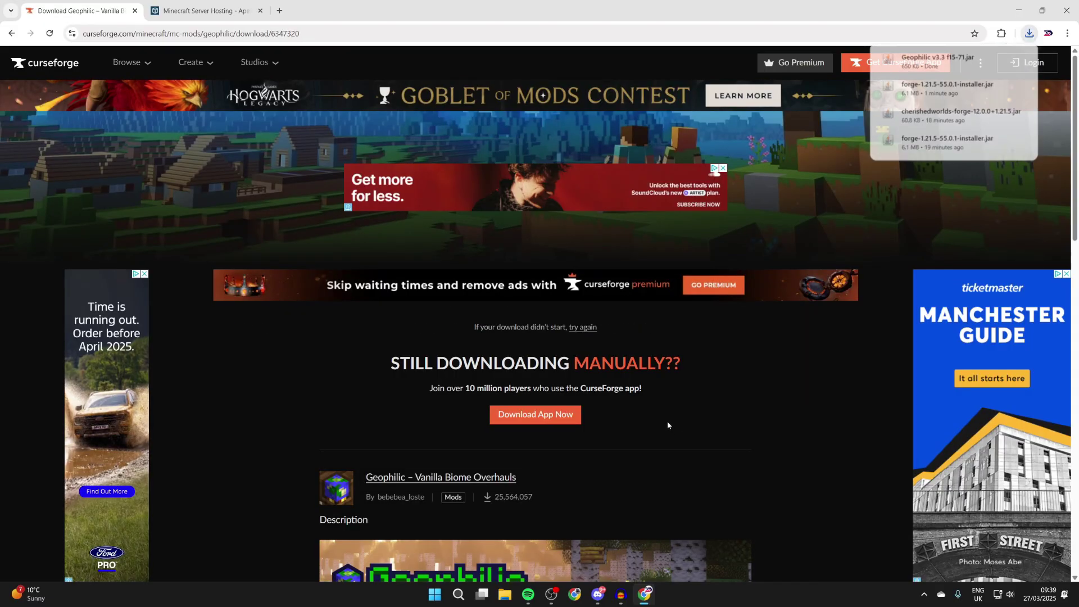
- Look through the server features listed on the open Apex Hosting page
{"action": "left_click", "coordinate": [208, 10]}
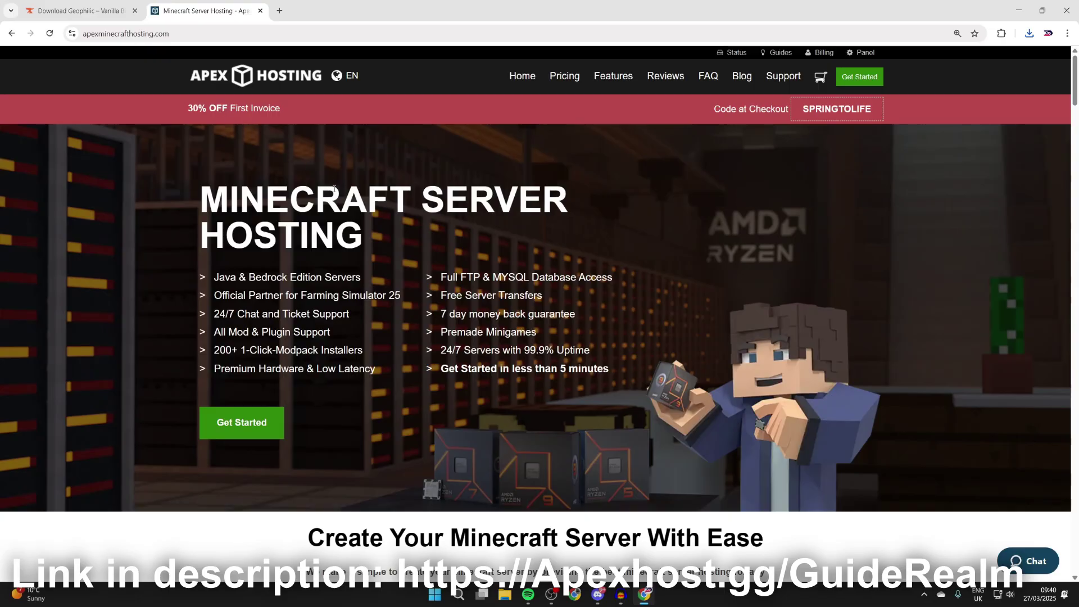
{"action": "scroll", "coordinate": [334, 189], "scroll_direction": "down", "scroll_amount": 8}
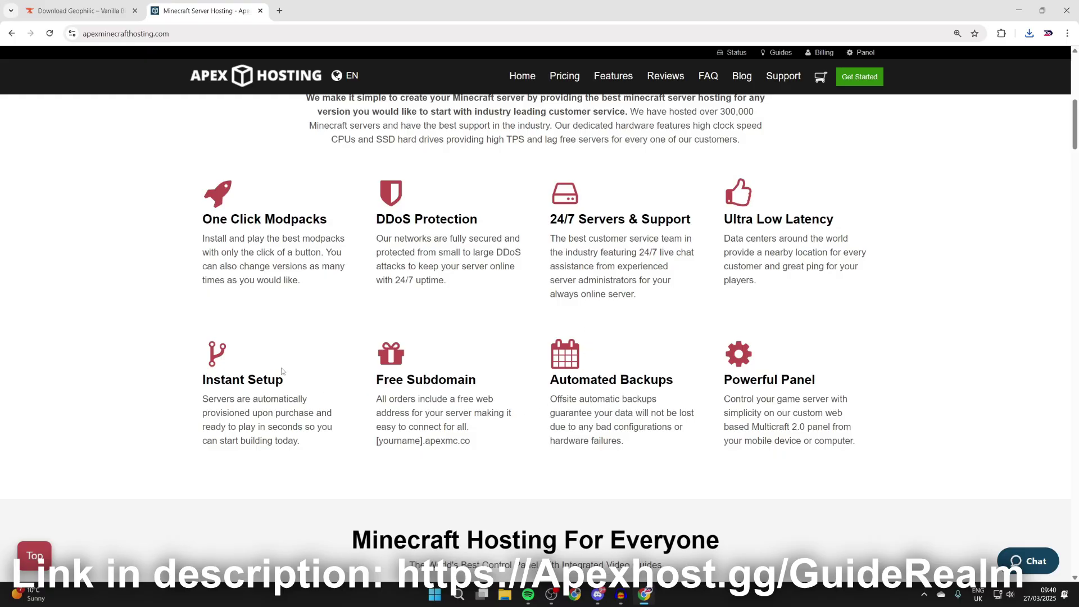
{"action": "scroll", "coordinate": [282, 248], "scroll_direction": "up", "scroll_amount": 15}
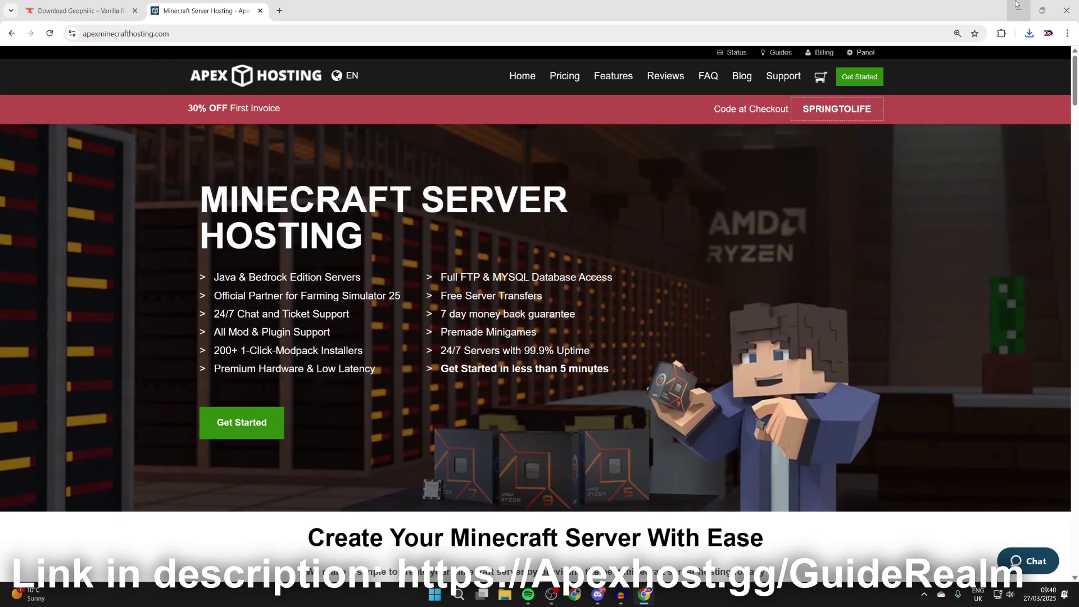
- Minimise the browser and move the Geophilic v3.3 and Forge installer .jar files from the Downloads folder to the desktop
{"action": "left_click", "coordinate": [1019, 10]}
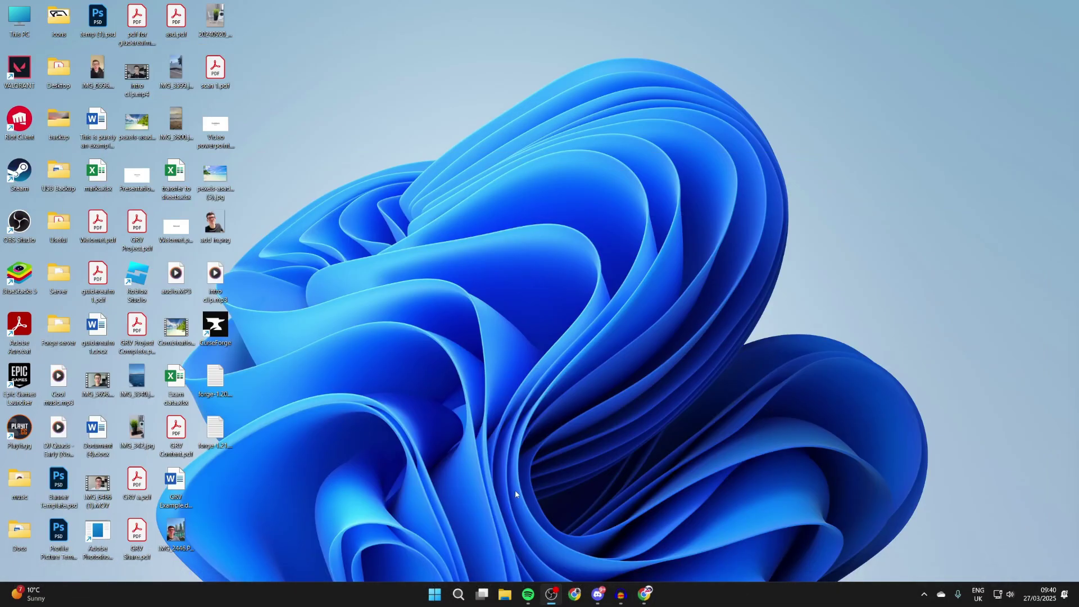
{"action": "right_click", "coordinate": [504, 601]}
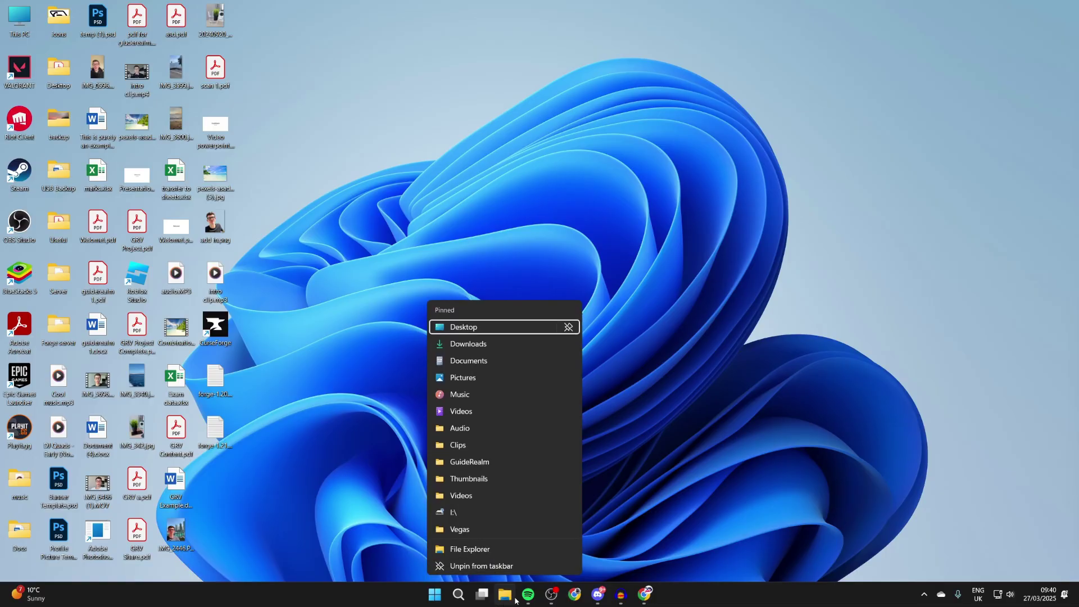
{"action": "left_click", "coordinate": [481, 347]}
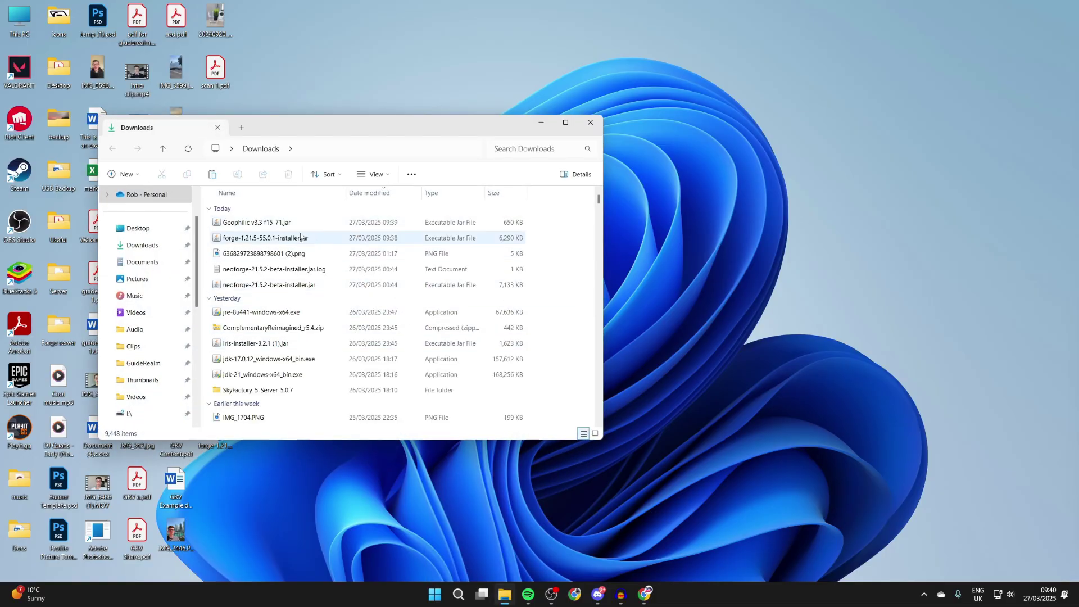
{"action": "left_click", "coordinate": [284, 238]}
{"action": "left_click", "coordinate": [282, 224], "text": "shift"}
{"action": "left_click_drag", "start_coordinate": [283, 224], "coordinate": [724, 208]}
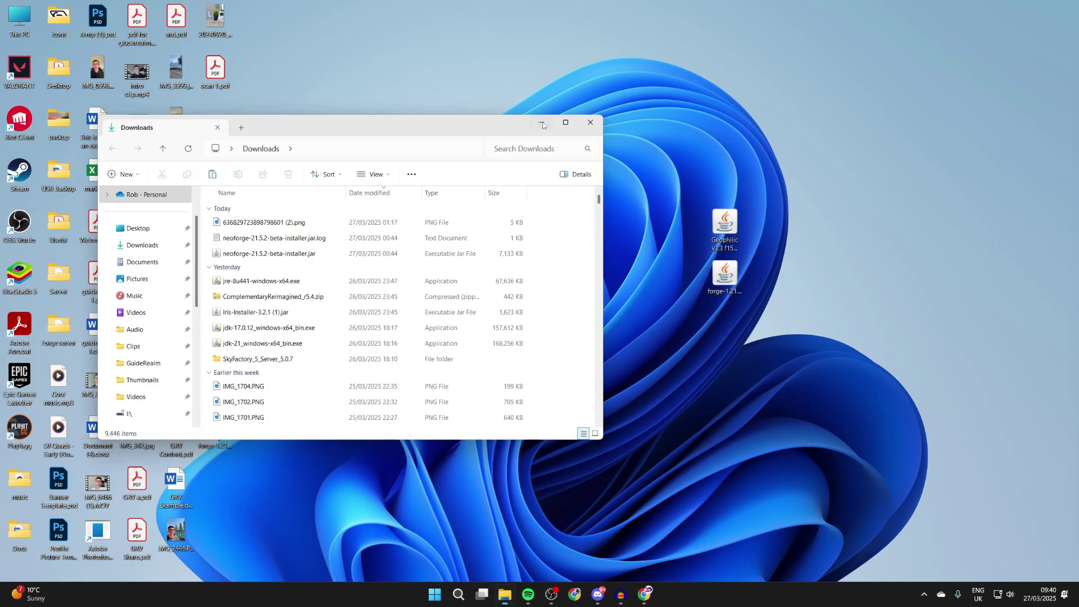
{"action": "left_click", "coordinate": [590, 122]}
- Set the Forge installer apart from the Geophilic file on the desktop and launch it
{"action": "left_click_drag", "start_coordinate": [710, 284], "coordinate": [554, 233]}
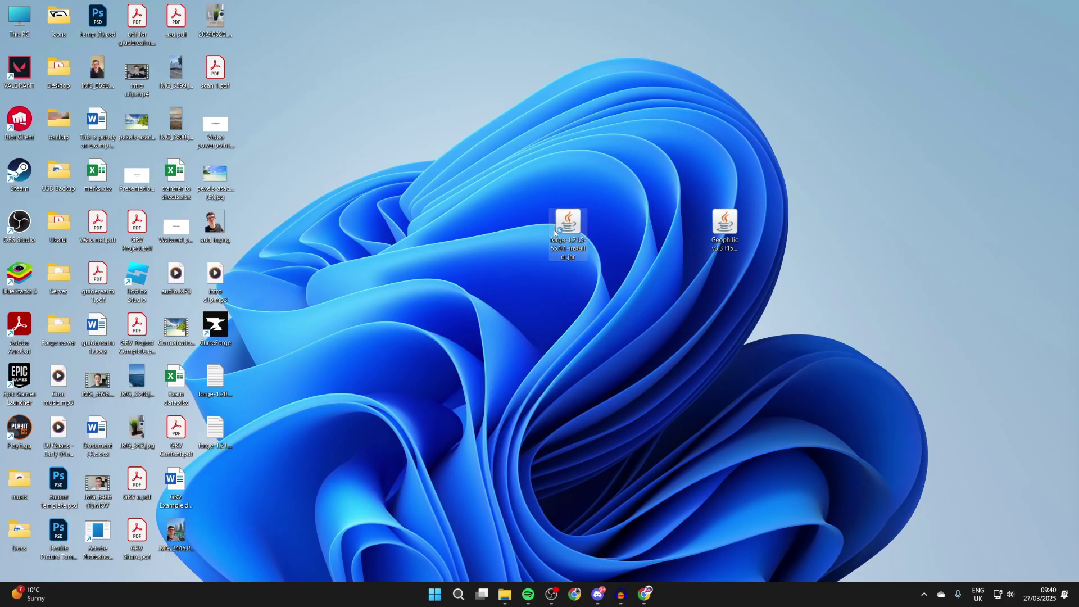
{"action": "double_click", "coordinate": [554, 232]}
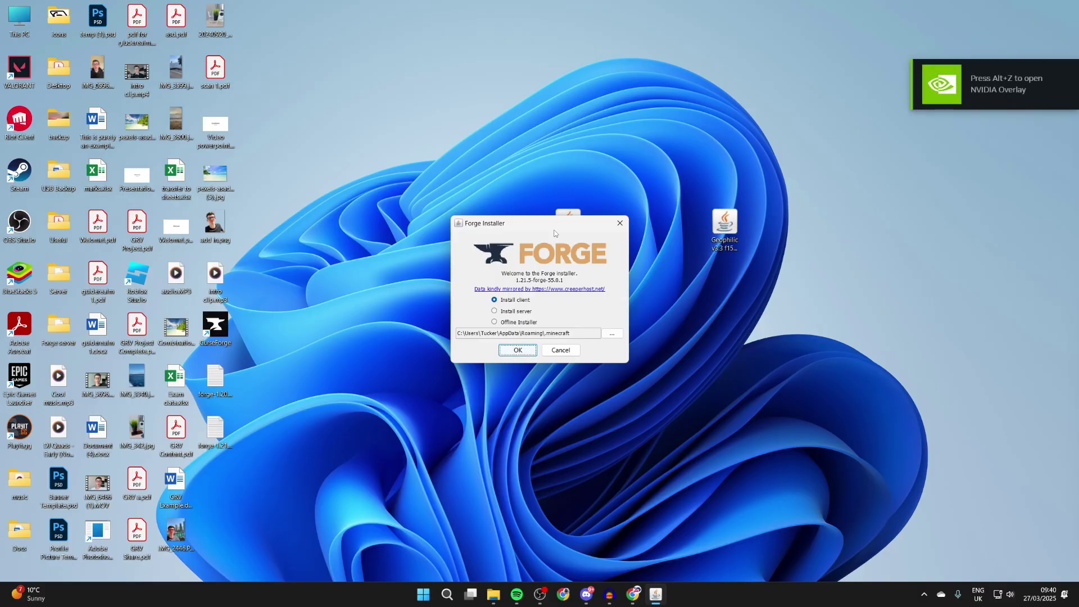
- Switch to the browser and view the Java for Desktops download page on java.com, then minimise the browser
{"action": "left_click", "coordinate": [634, 593]}
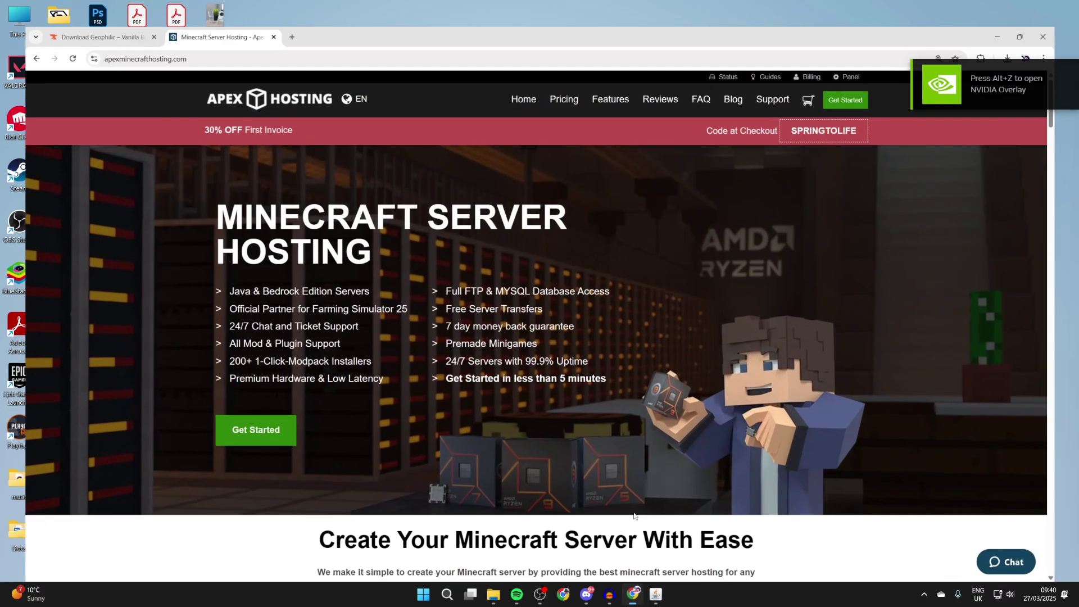
{"action": "left_click", "coordinate": [454, 37]}
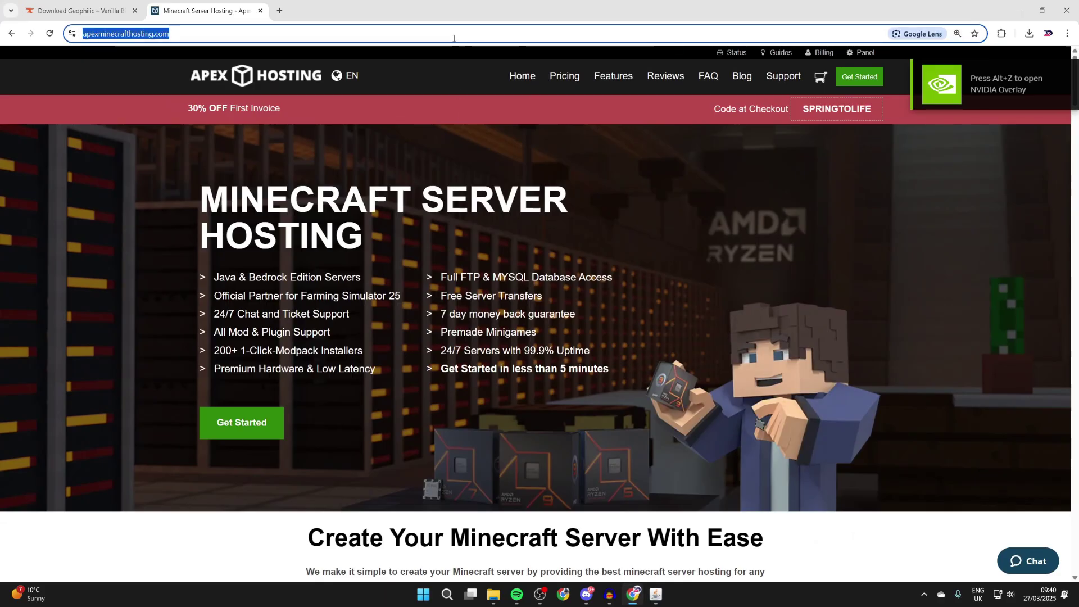
{"action": "type", "text": "j"}
{"action": "key", "text": "Return"}
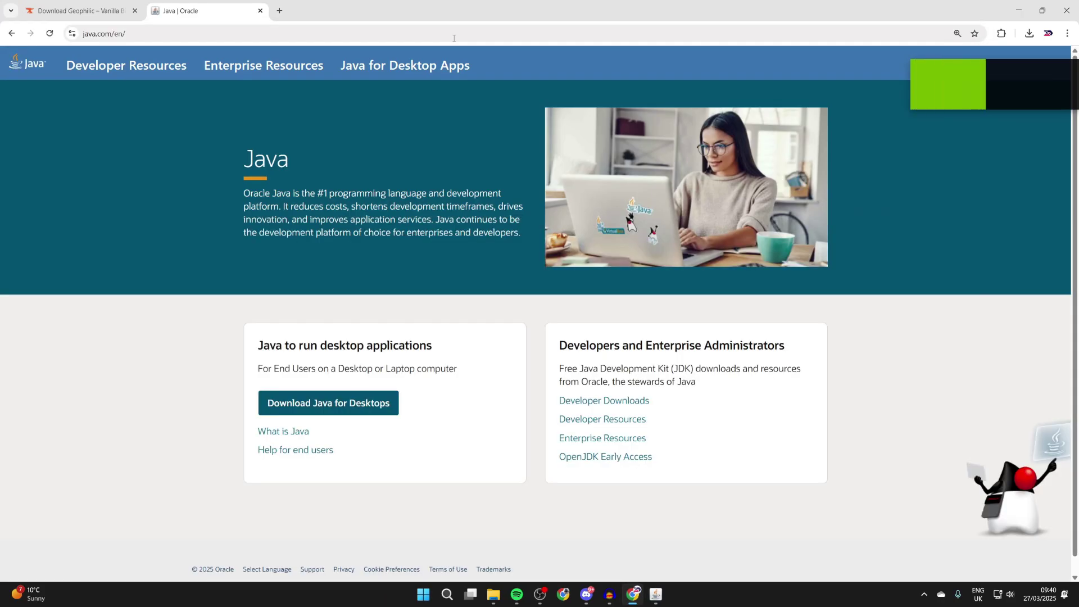
{"action": "left_click", "coordinate": [337, 404]}
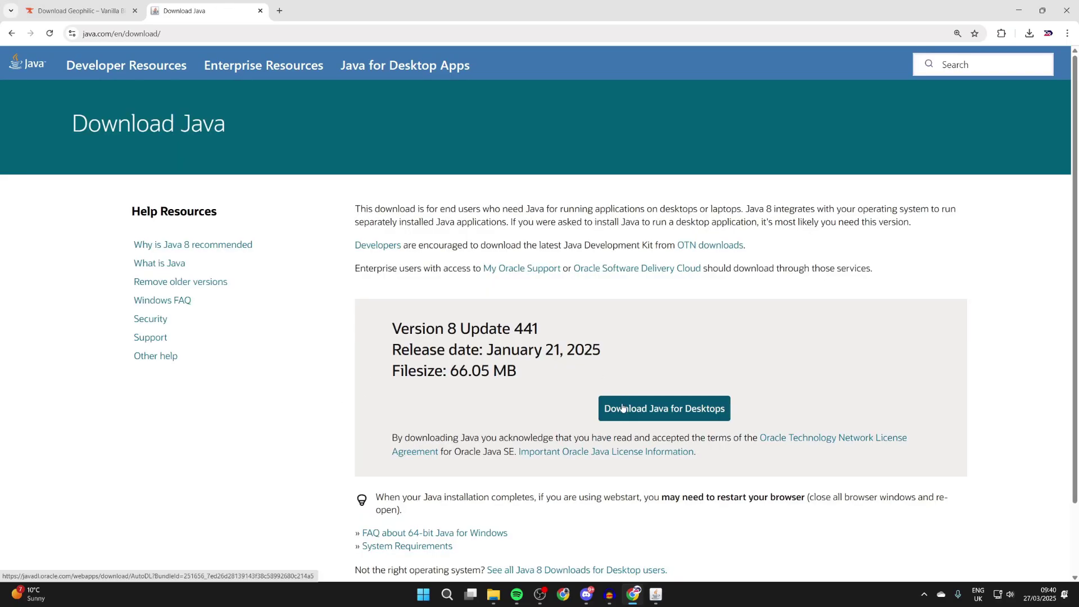
{"action": "left_click", "coordinate": [1019, 7]}
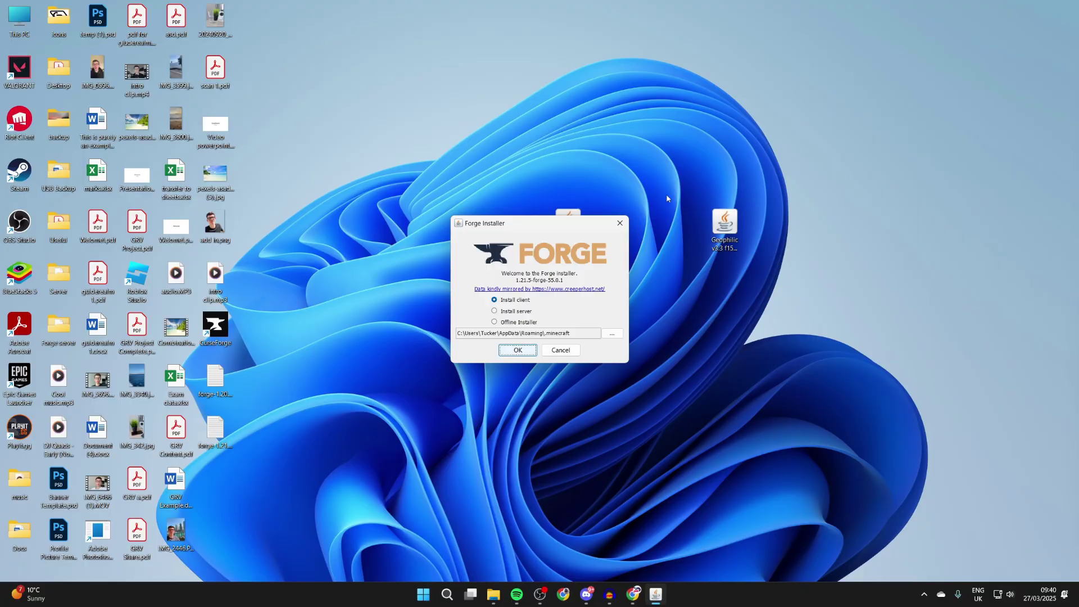
- Close the Forge installer and reopen its .jar file with Java(TM) Platform SE binary, always using that app
{"action": "left_click", "coordinate": [621, 227]}
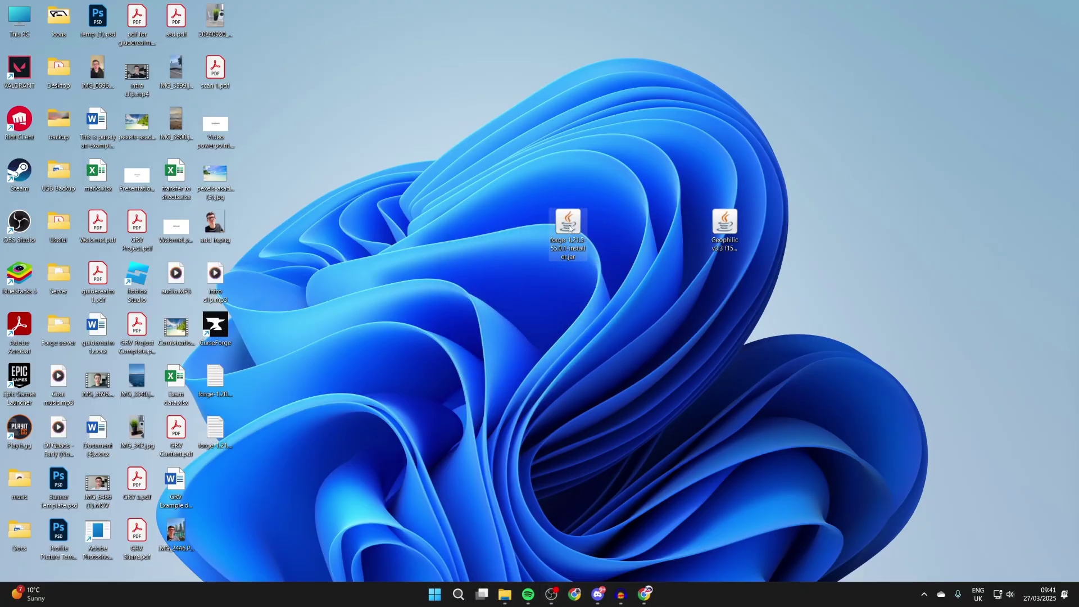
{"action": "right_click", "coordinate": [570, 227]}
{"action": "mouse_move", "coordinate": [610, 278]}
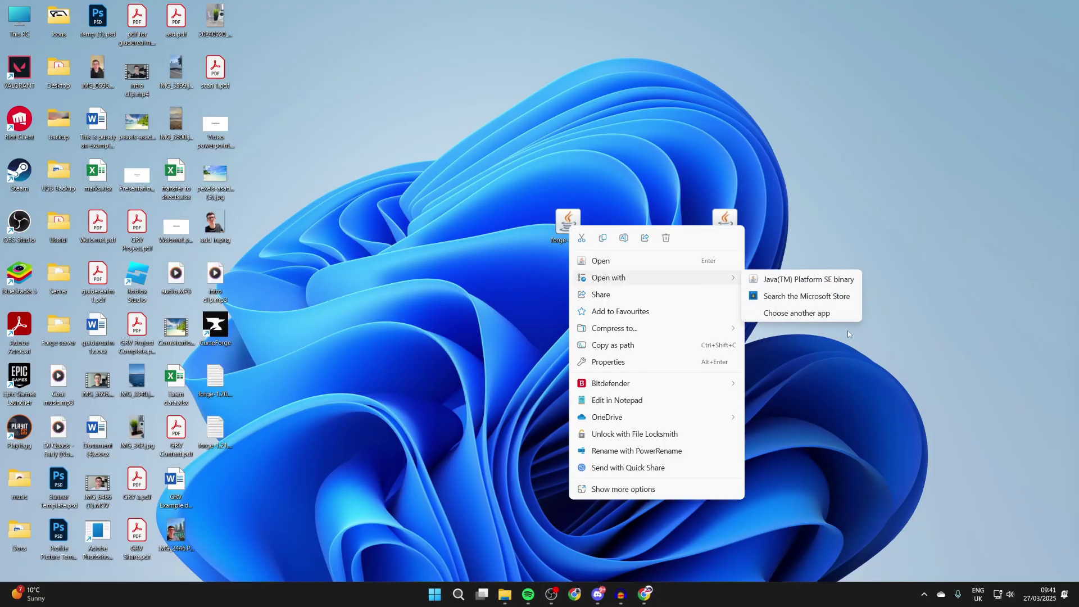
{"action": "left_click", "coordinate": [836, 316]}
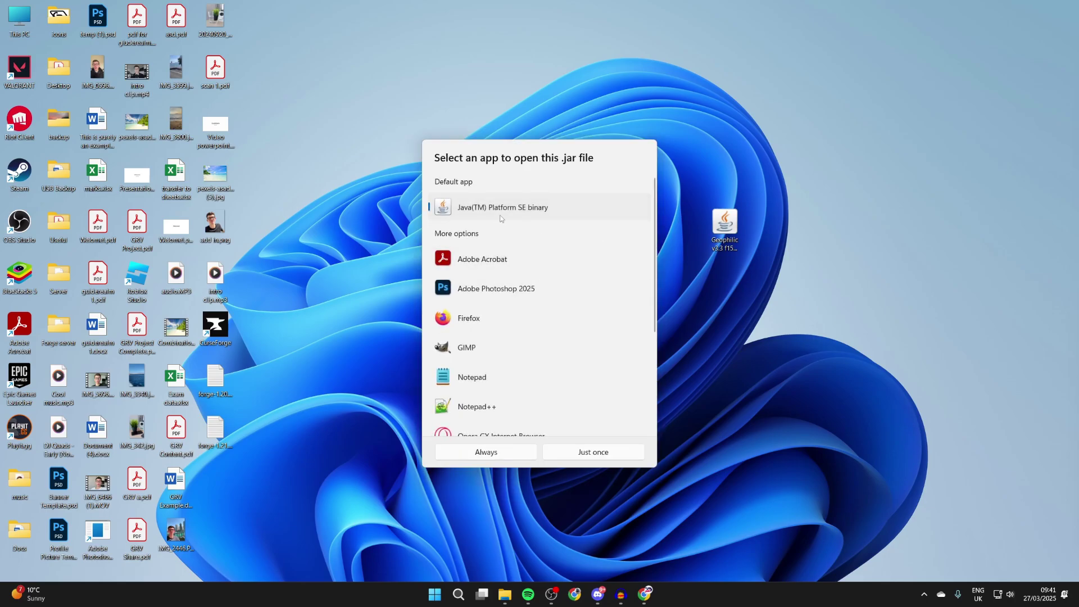
{"action": "left_click", "coordinate": [516, 452]}
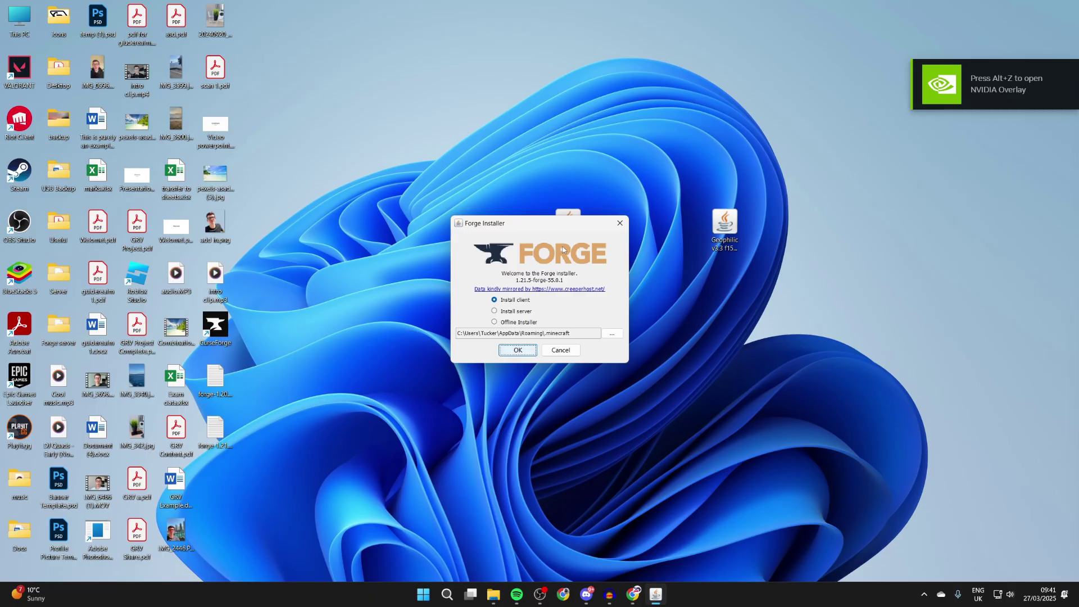
- Install the Forge 1.21.5 client into the default .minecraft folder and dismiss the completion dialog
{"action": "left_click", "coordinate": [516, 350]}
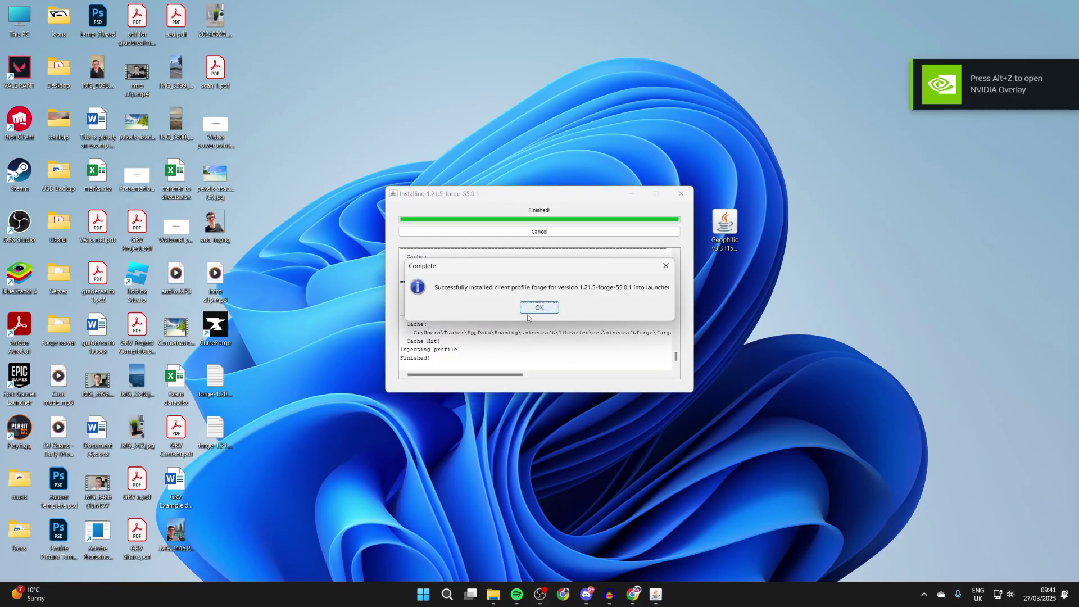
{"action": "left_click", "coordinate": [530, 308]}
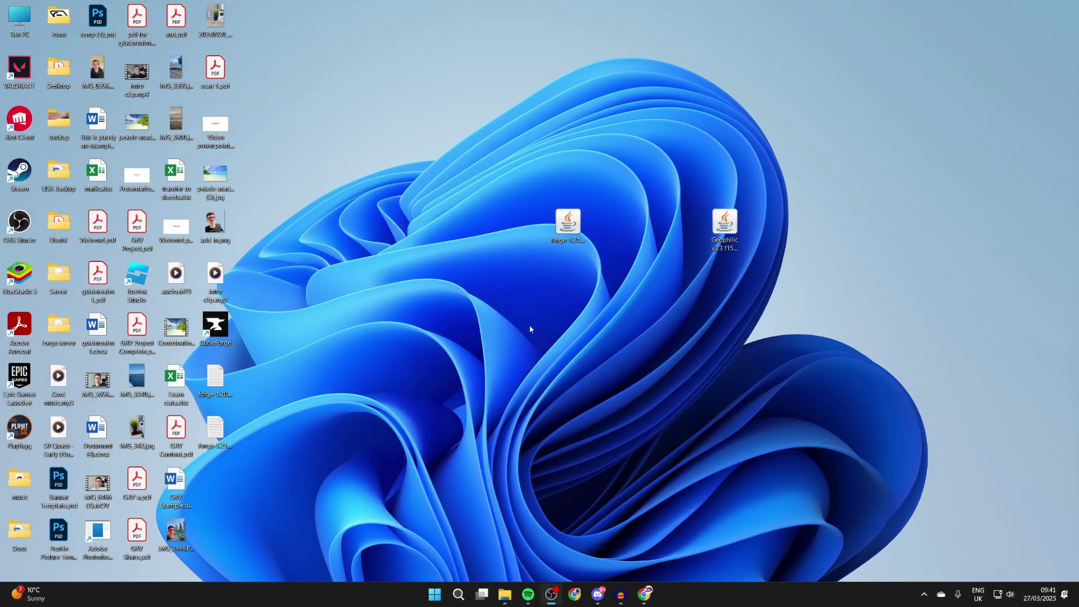
- Open the Minecraft Launcher and show the Java Edition installations
{"action": "left_click", "coordinate": [459, 593]}
{"action": "type", "text": "mi"}
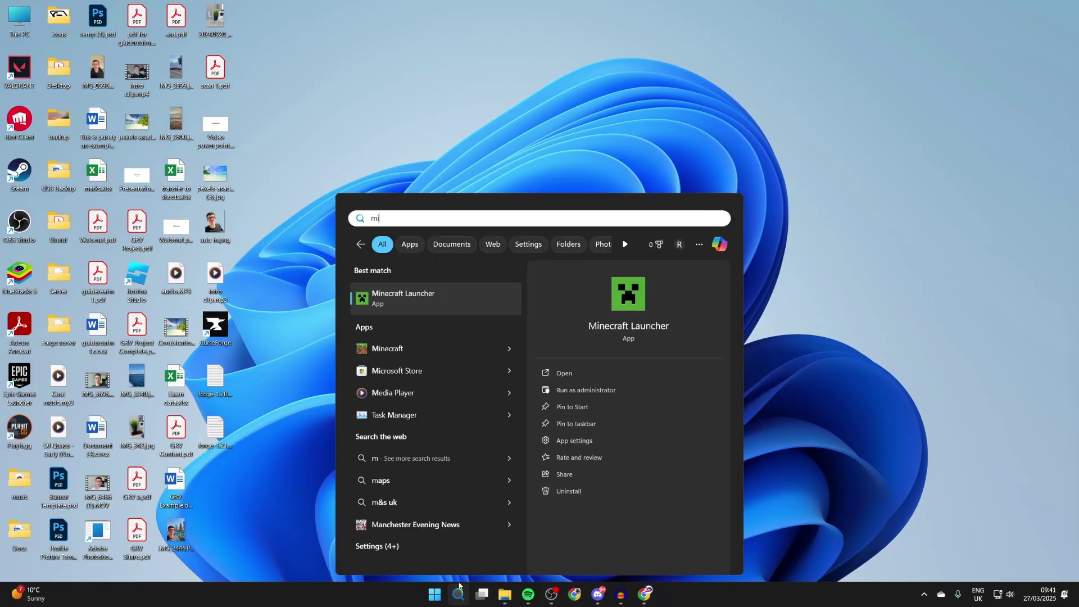
{"action": "key", "text": "Return"}
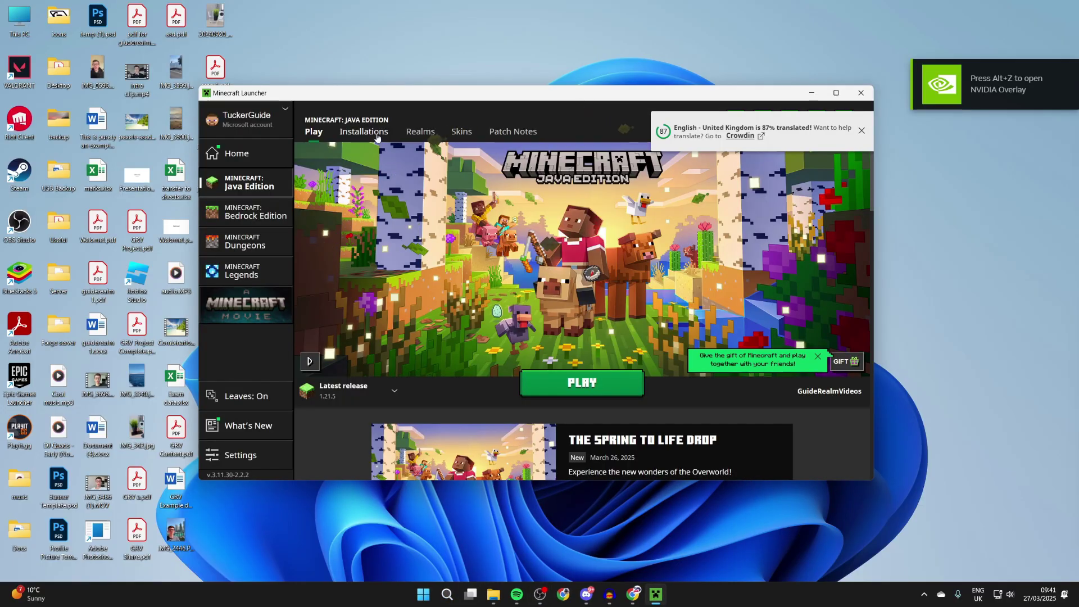
{"action": "left_click", "coordinate": [364, 132]}
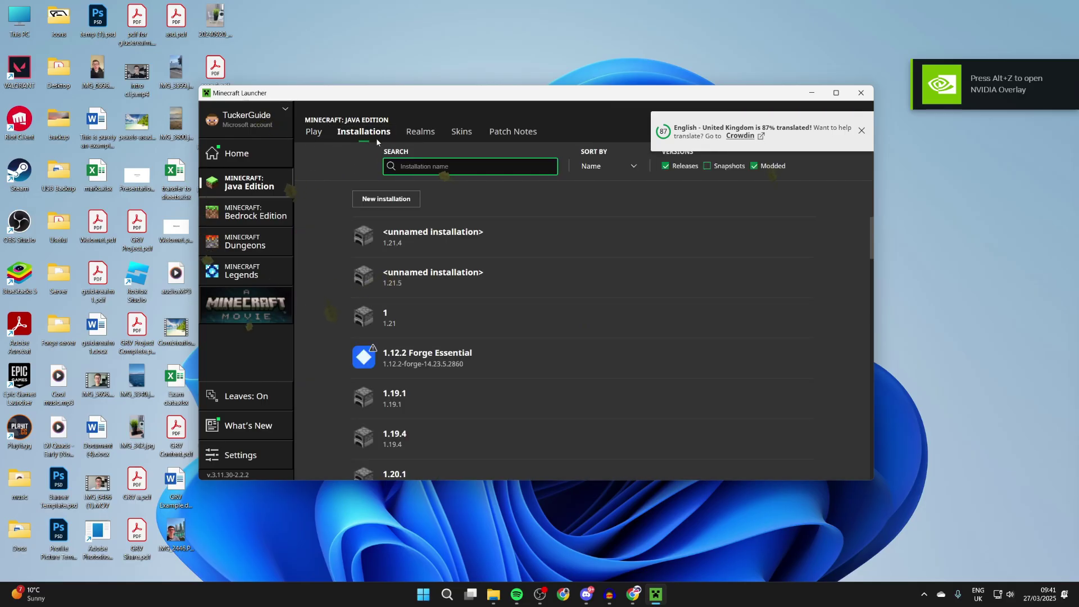
- Open the game folder of the 1.21.5-forge-55.0.1 installation and go into its mods folder
{"action": "scroll", "coordinate": [413, 244], "scroll_direction": "down", "scroll_amount": 12}
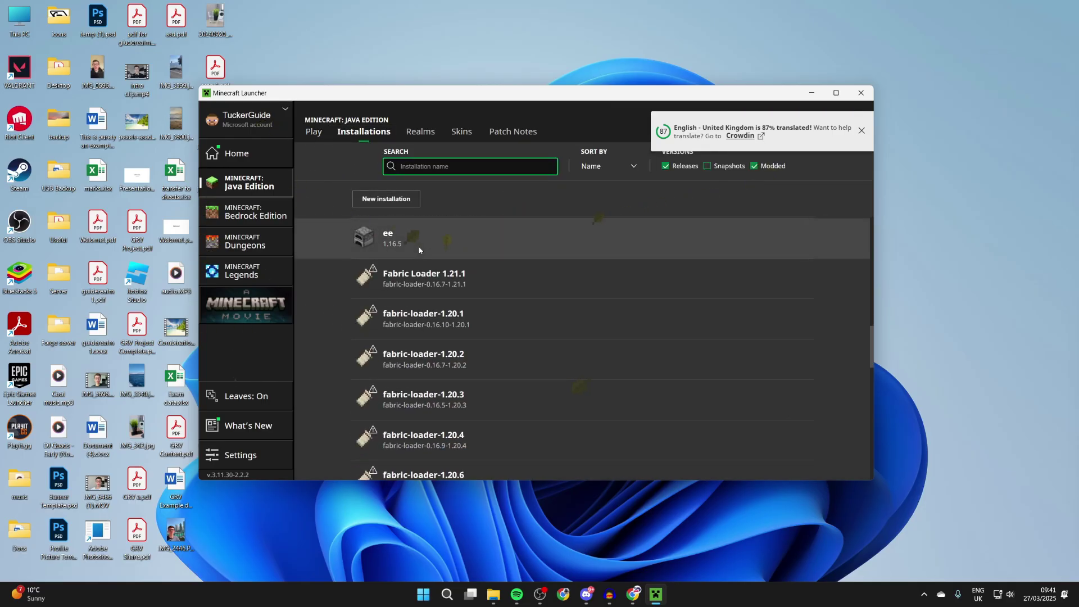
{"action": "scroll", "coordinate": [419, 251], "scroll_direction": "down", "scroll_amount": 3}
{"action": "scroll", "coordinate": [419, 248], "scroll_direction": "up", "scroll_amount": 3}
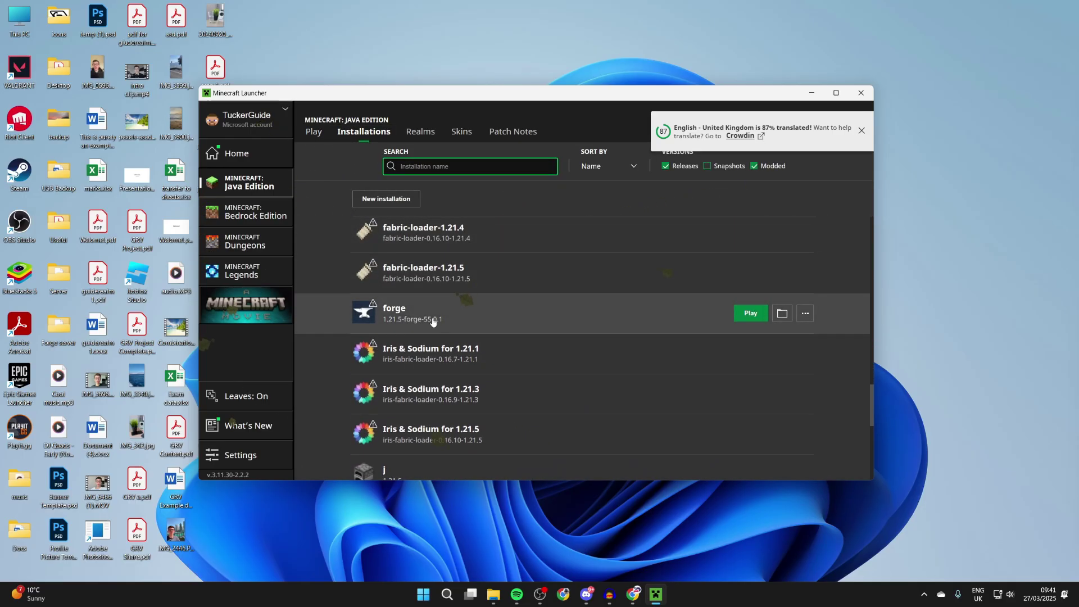
{"action": "left_click", "coordinate": [783, 317]}
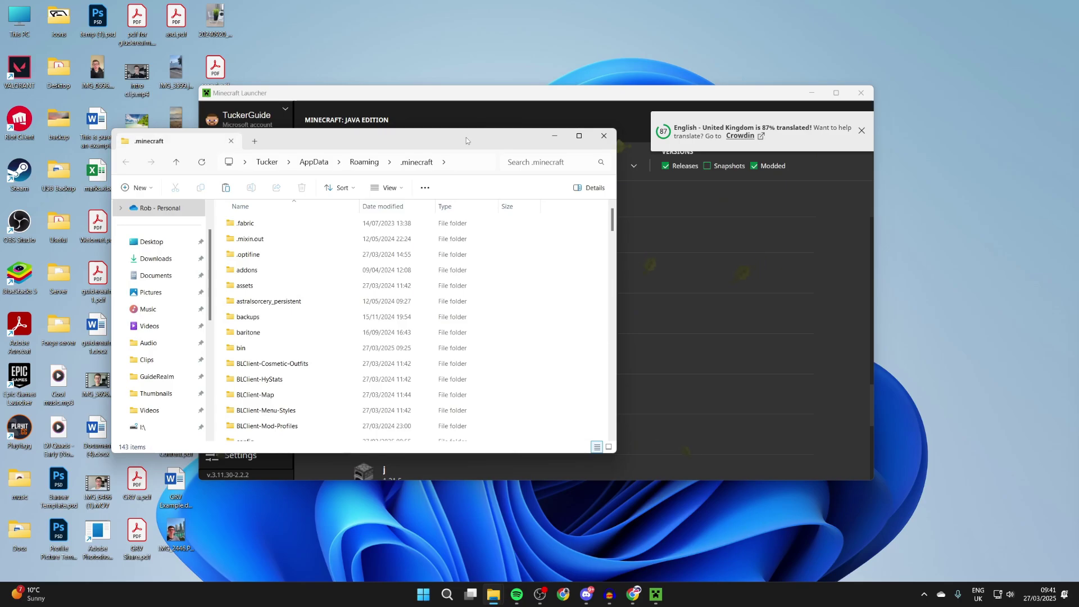
{"action": "left_click_drag", "start_coordinate": [474, 141], "coordinate": [614, 144]}
{"action": "scroll", "coordinate": [577, 289], "scroll_direction": "down", "scroll_amount": 8}
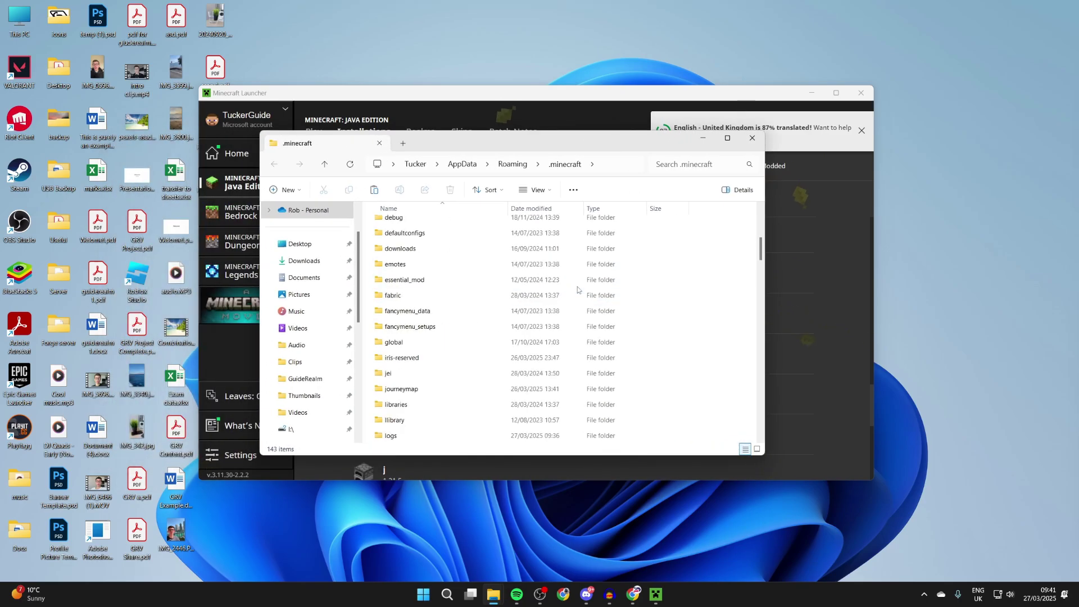
{"action": "left_click", "coordinate": [440, 344]}
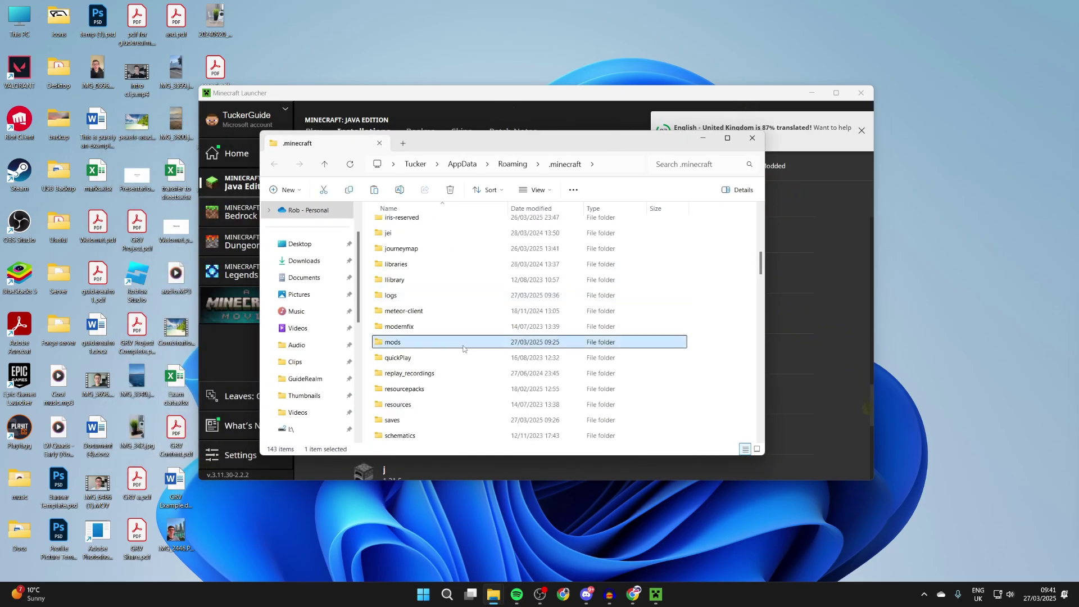
{"action": "double_click", "coordinate": [421, 343]}
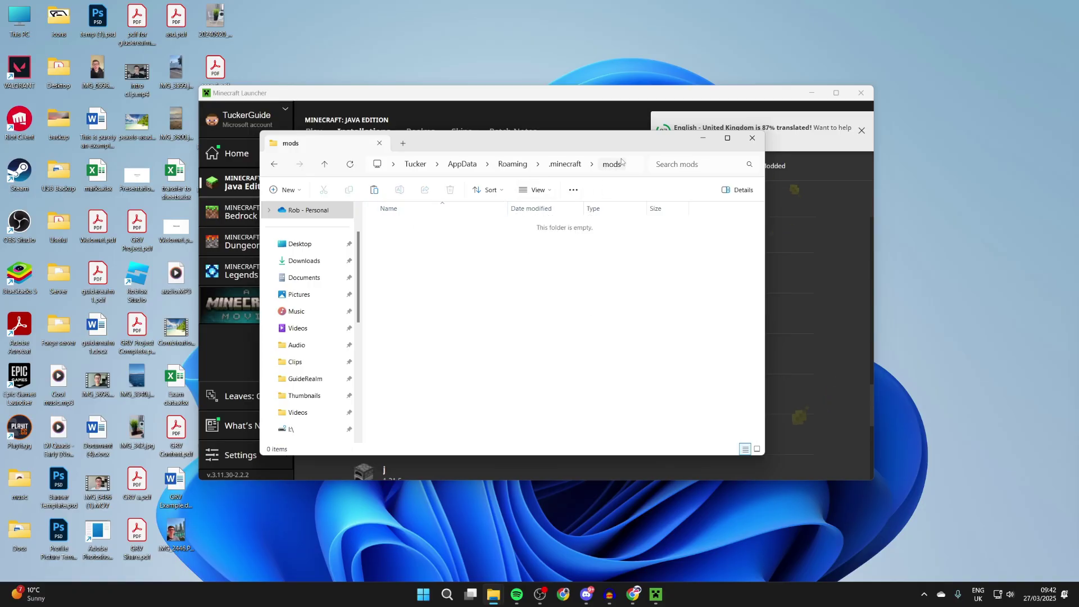
- Arrange the windows to uncover the desktop, move the Geophilic file into the mods folder, and close the folder window
{"action": "left_click_drag", "start_coordinate": [645, 143], "coordinate": [631, 212]}
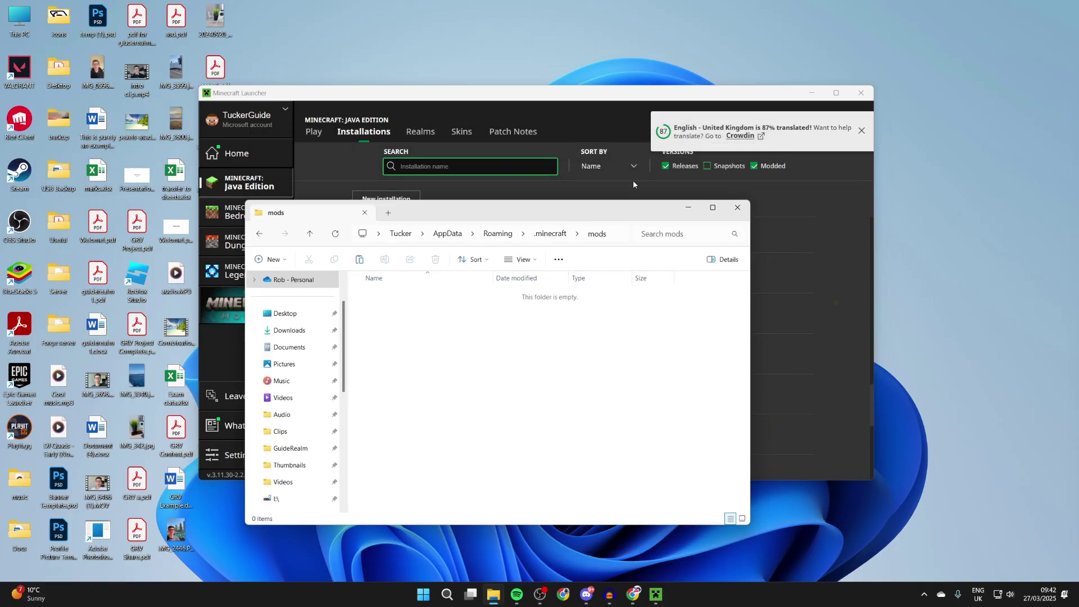
{"action": "left_click_drag", "start_coordinate": [637, 95], "coordinate": [214, 113]}
{"action": "left_click_drag", "start_coordinate": [539, 207], "coordinate": [363, 150]}
{"action": "left_click_drag", "start_coordinate": [724, 225], "coordinate": [393, 293]}
{"action": "left_click", "coordinate": [561, 151]}
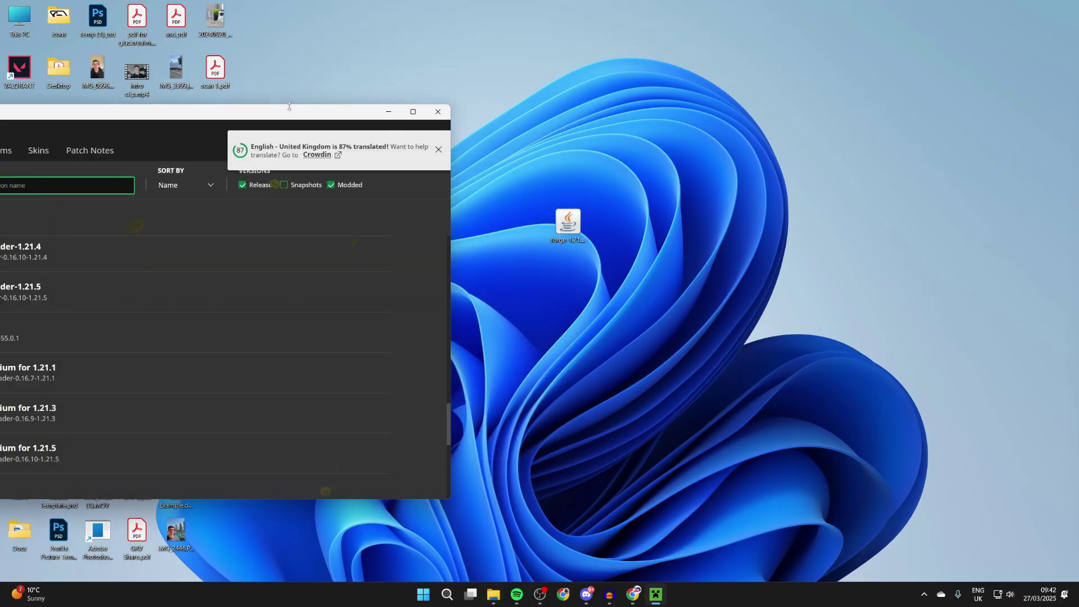
- Launch the 1.21.5-forge-55.0.1 installation from the launcher and view the game's list of loaded mods
{"action": "left_click_drag", "start_coordinate": [280, 118], "coordinate": [686, 92]}
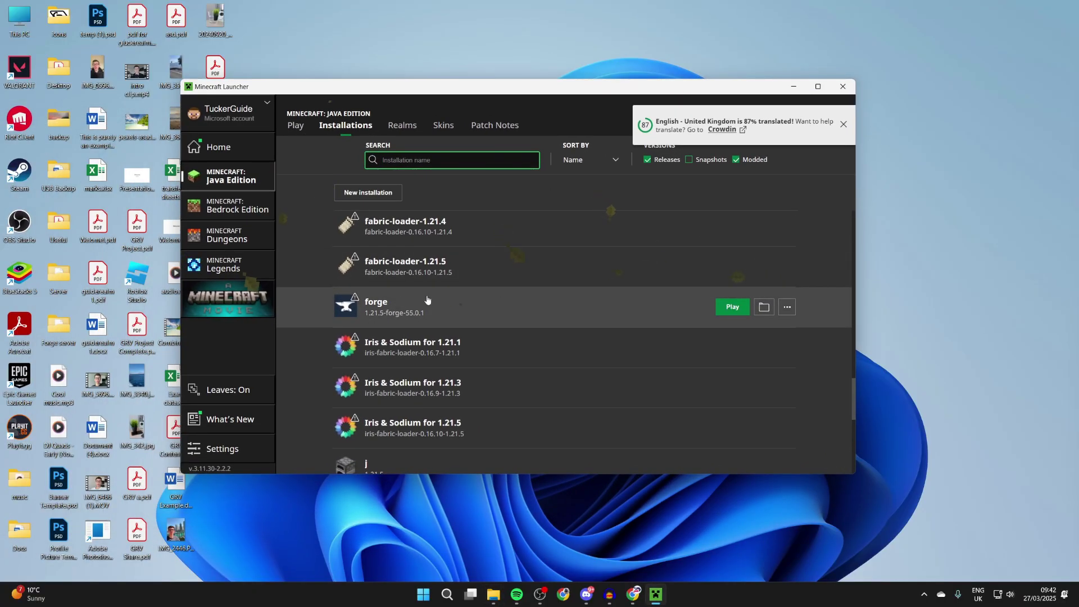
{"action": "left_click", "coordinate": [737, 306]}
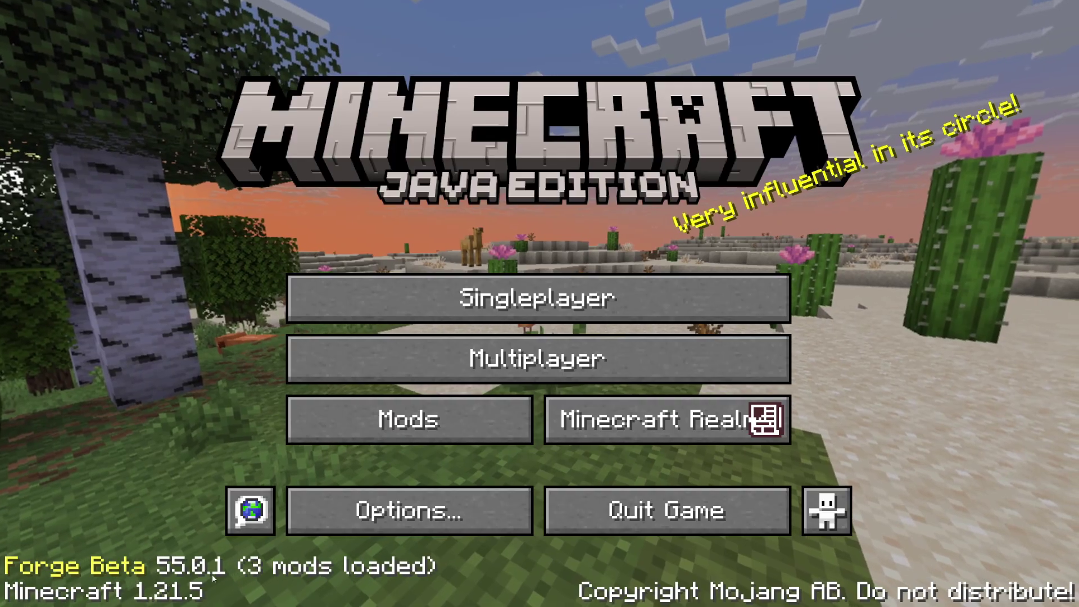
{"action": "left_click", "coordinate": [410, 437]}
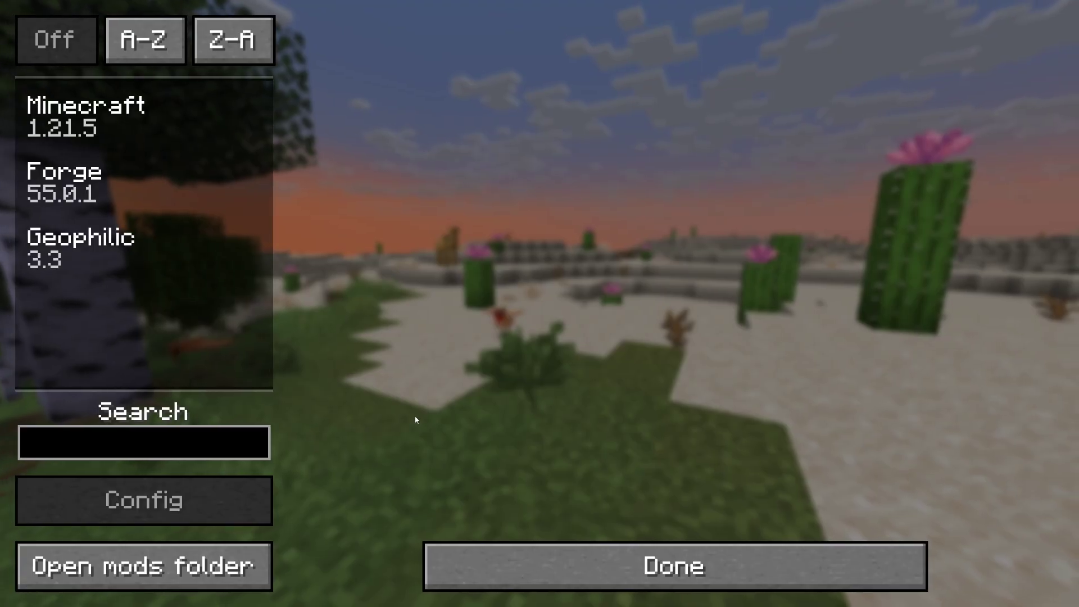